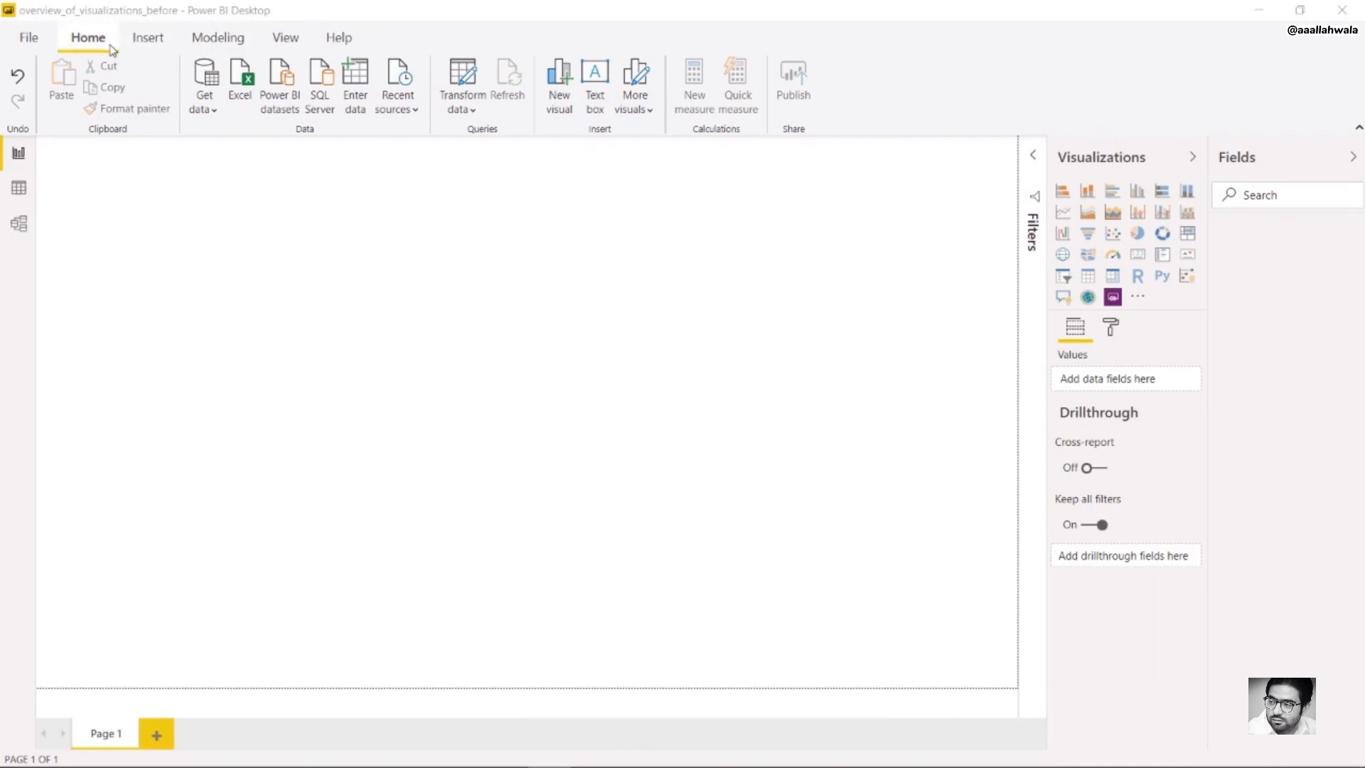
Connect to the Excel workbook Power BI Sales Data.xlsx as a data source
click(207, 106)
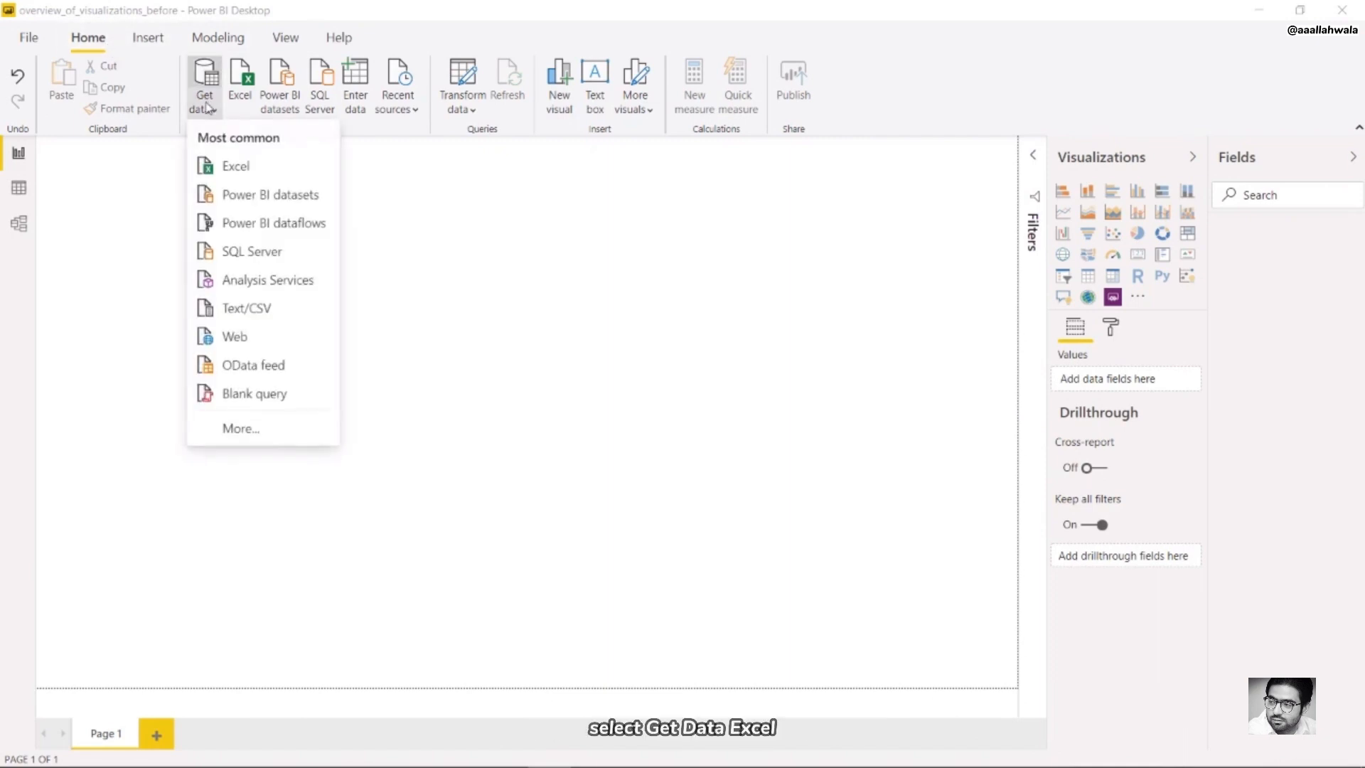
click(228, 167)
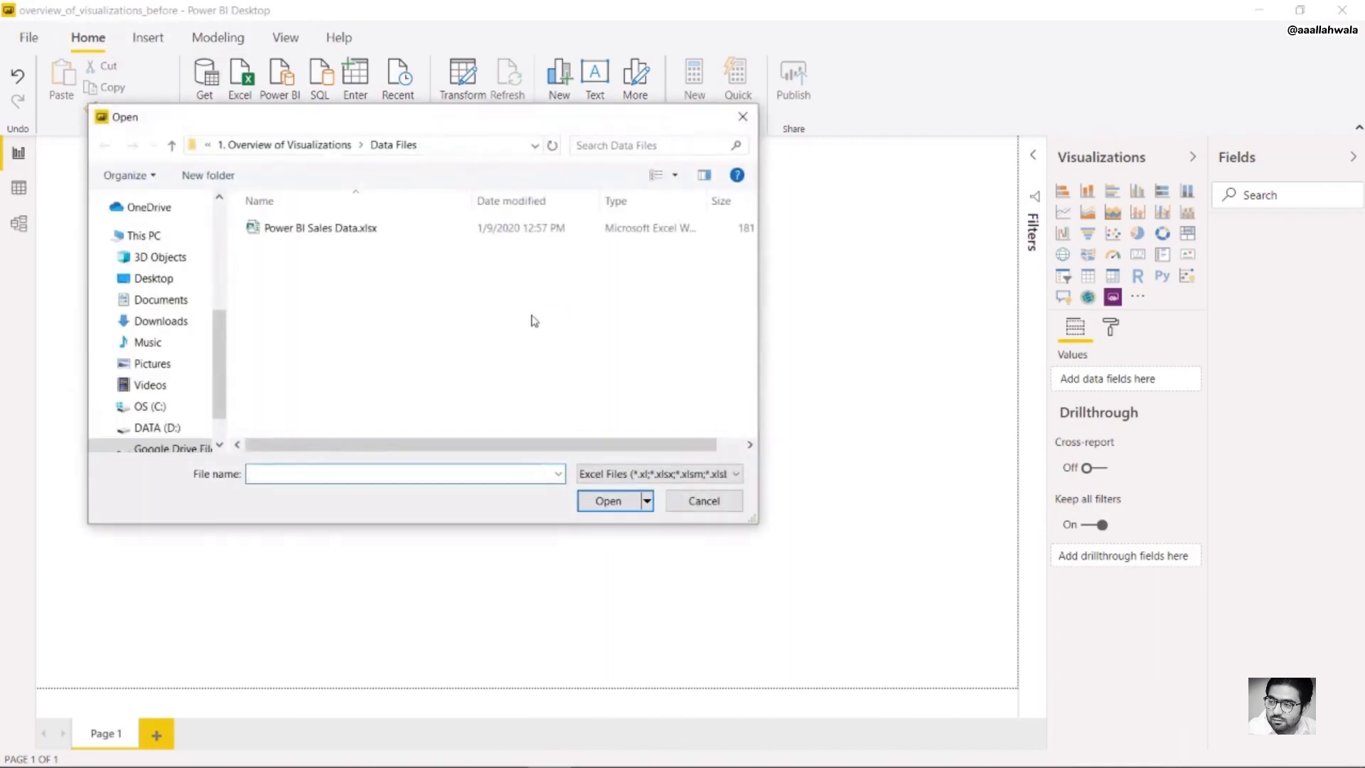
click(320, 229)
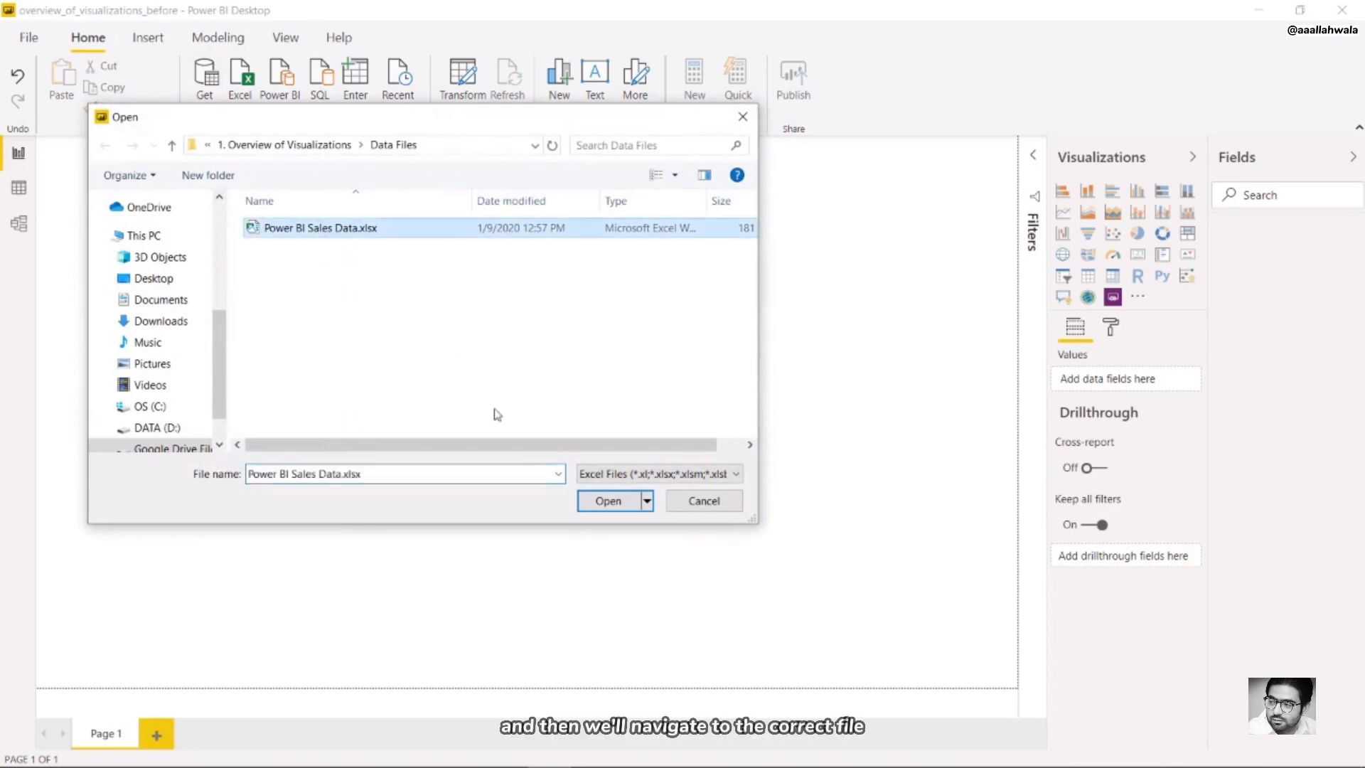
click(597, 501)
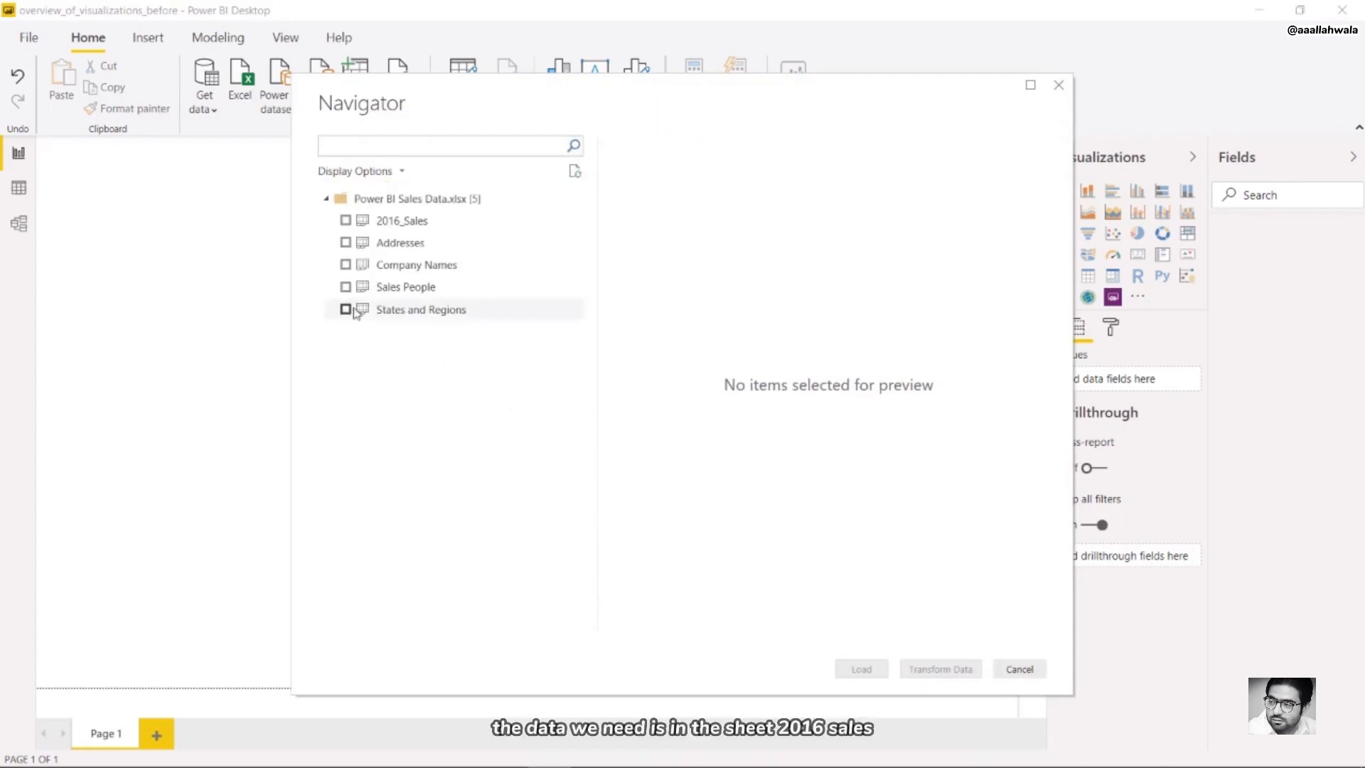
Select the 2016_Sales sheet, review all its columns in the preview, and load it into the report
click(345, 221)
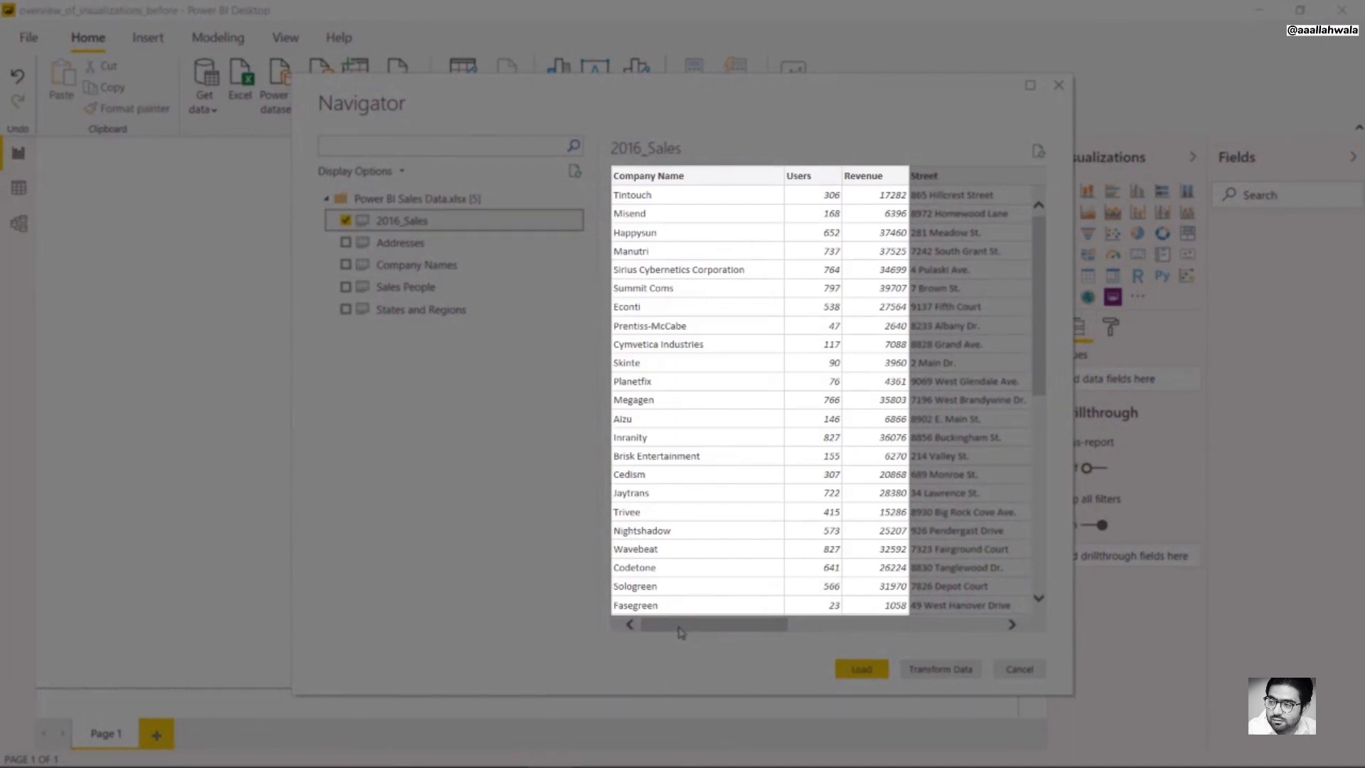
drag(681, 632, 788, 623)
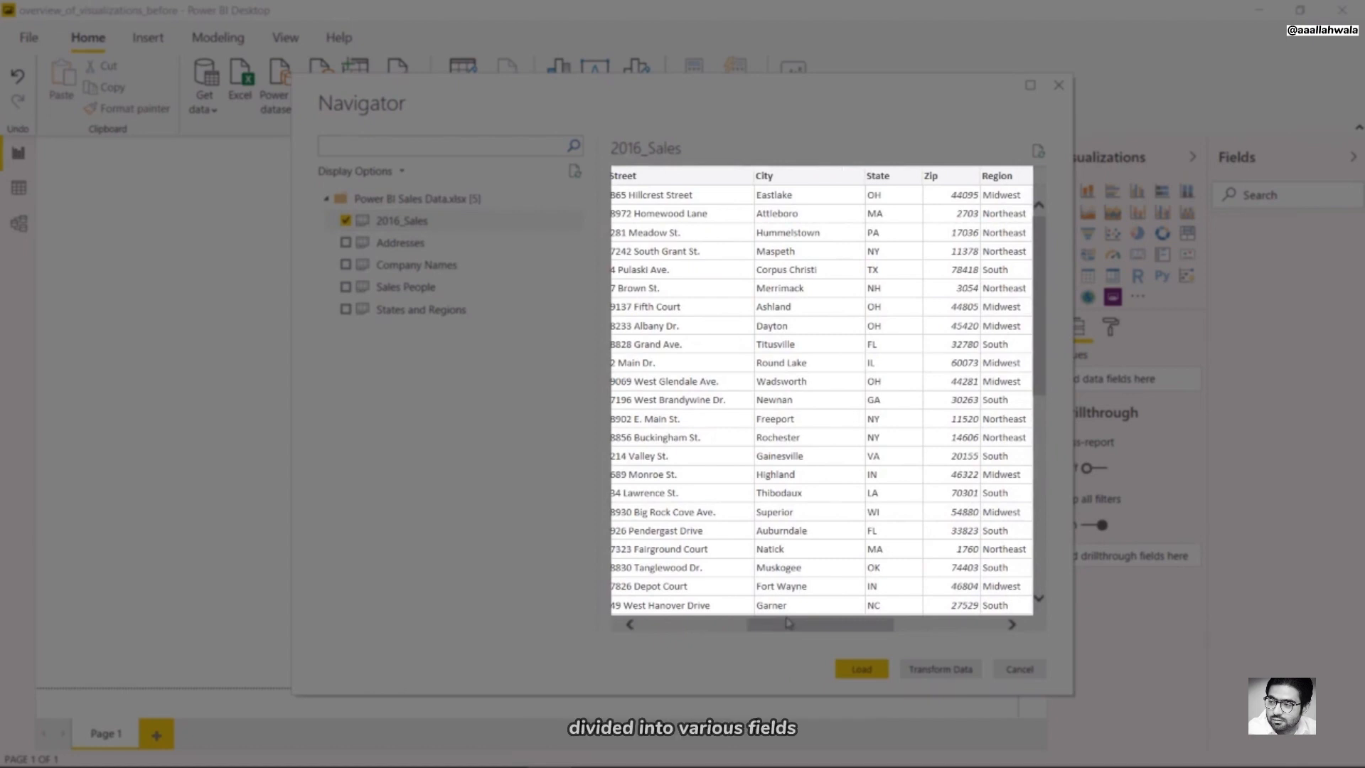
drag(788, 623, 925, 628)
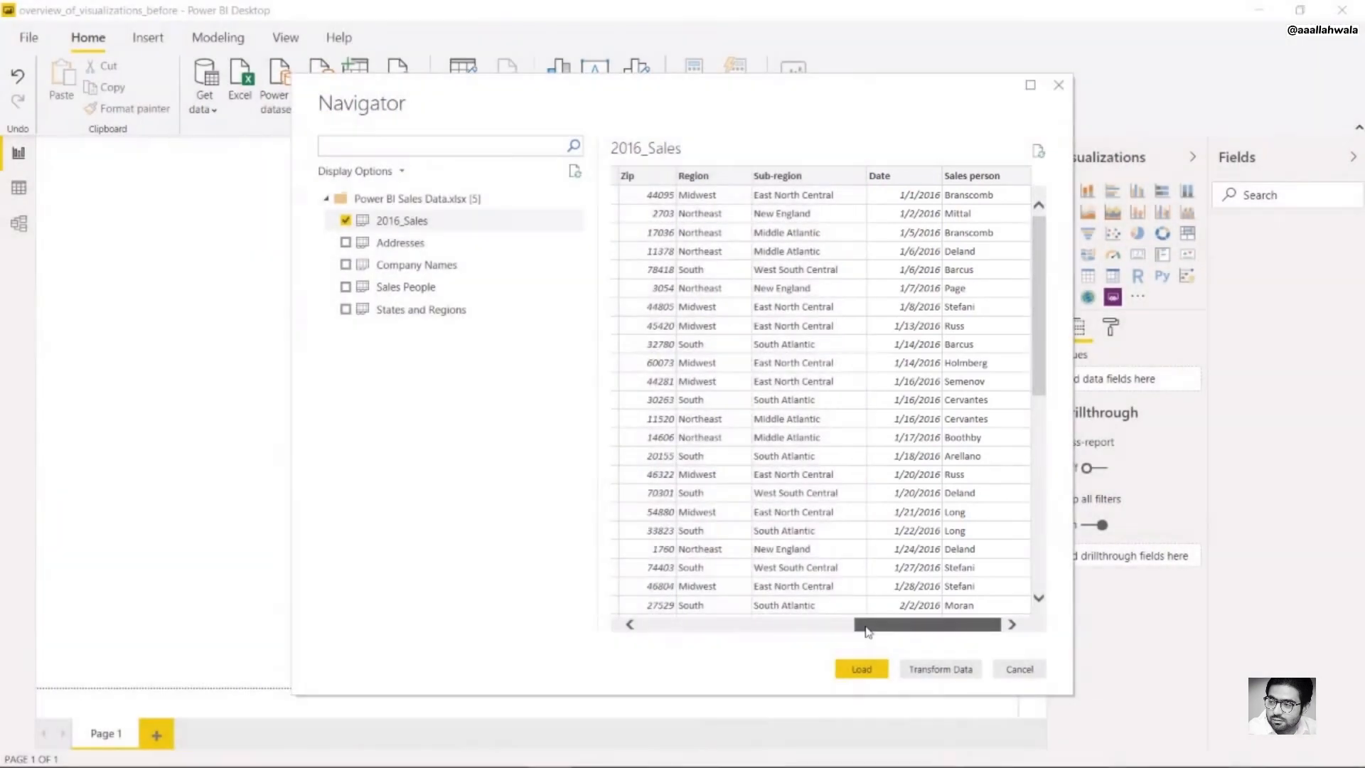
drag(868, 628, 629, 641)
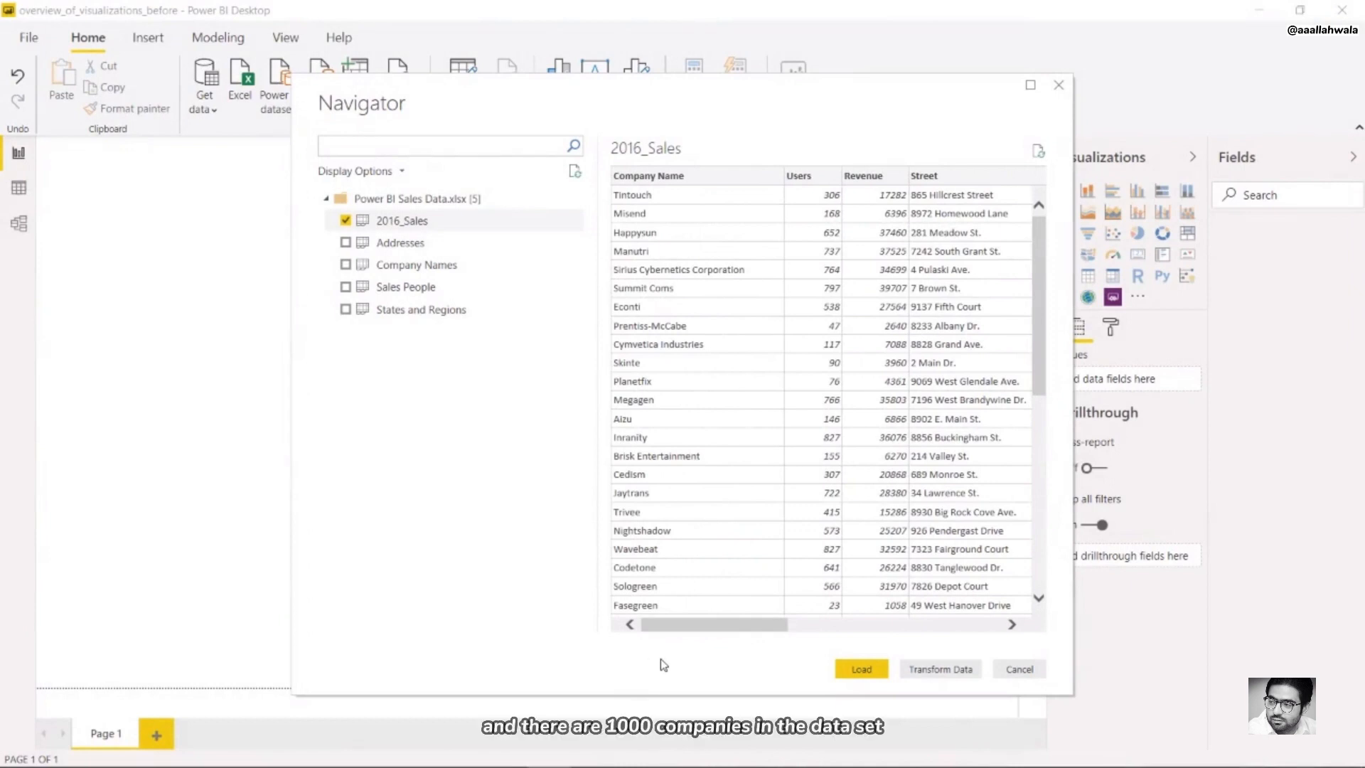
click(846, 669)
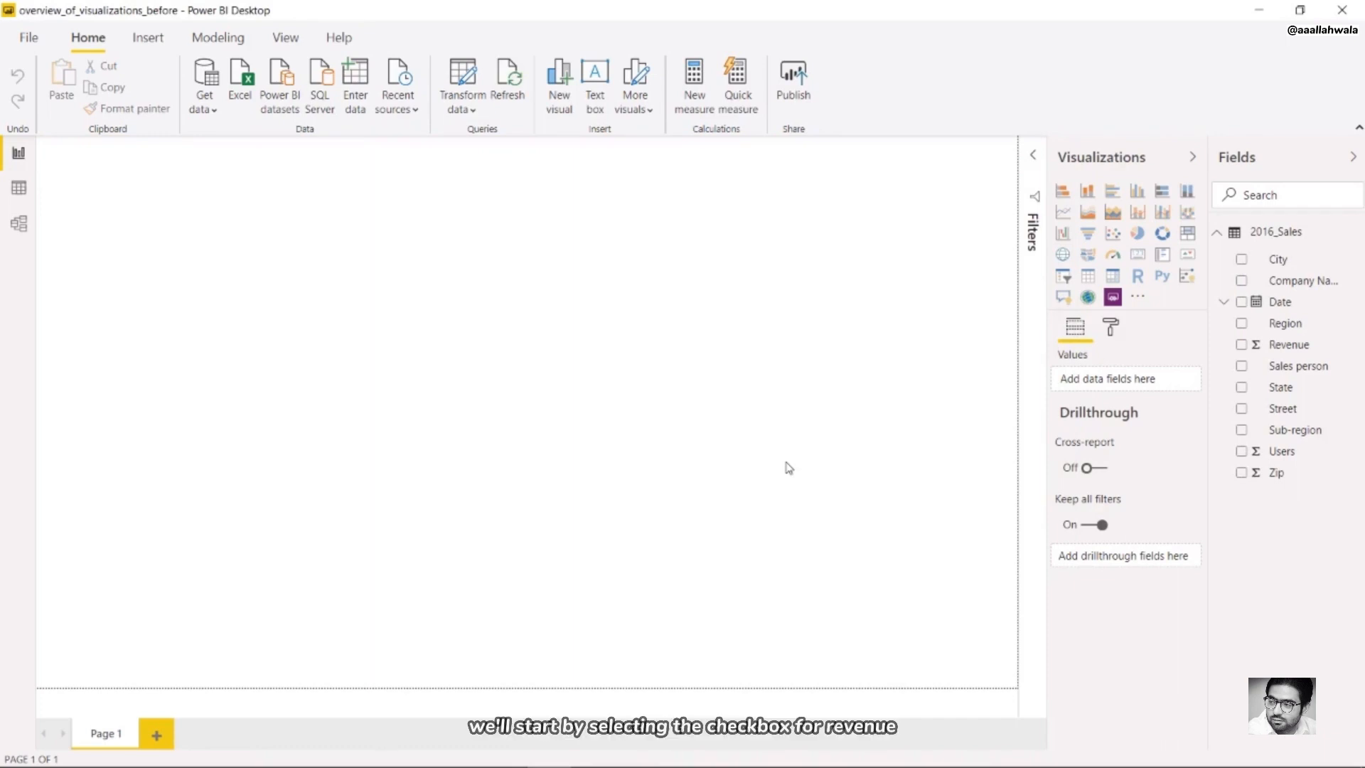
Create a Revenue column chart and enlarge it to fill the left half of the report page
click(1240, 346)
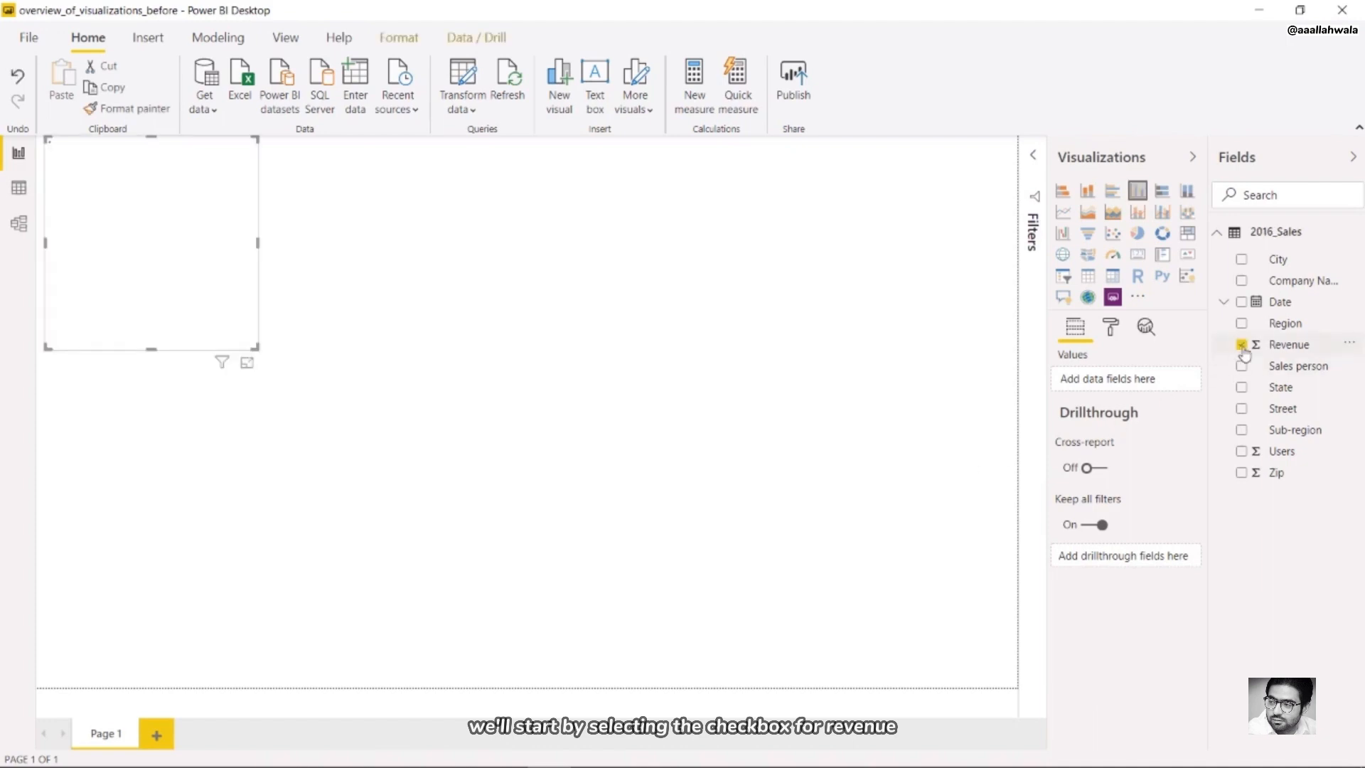
drag(177, 404, 165, 668)
drag(248, 473, 505, 148)
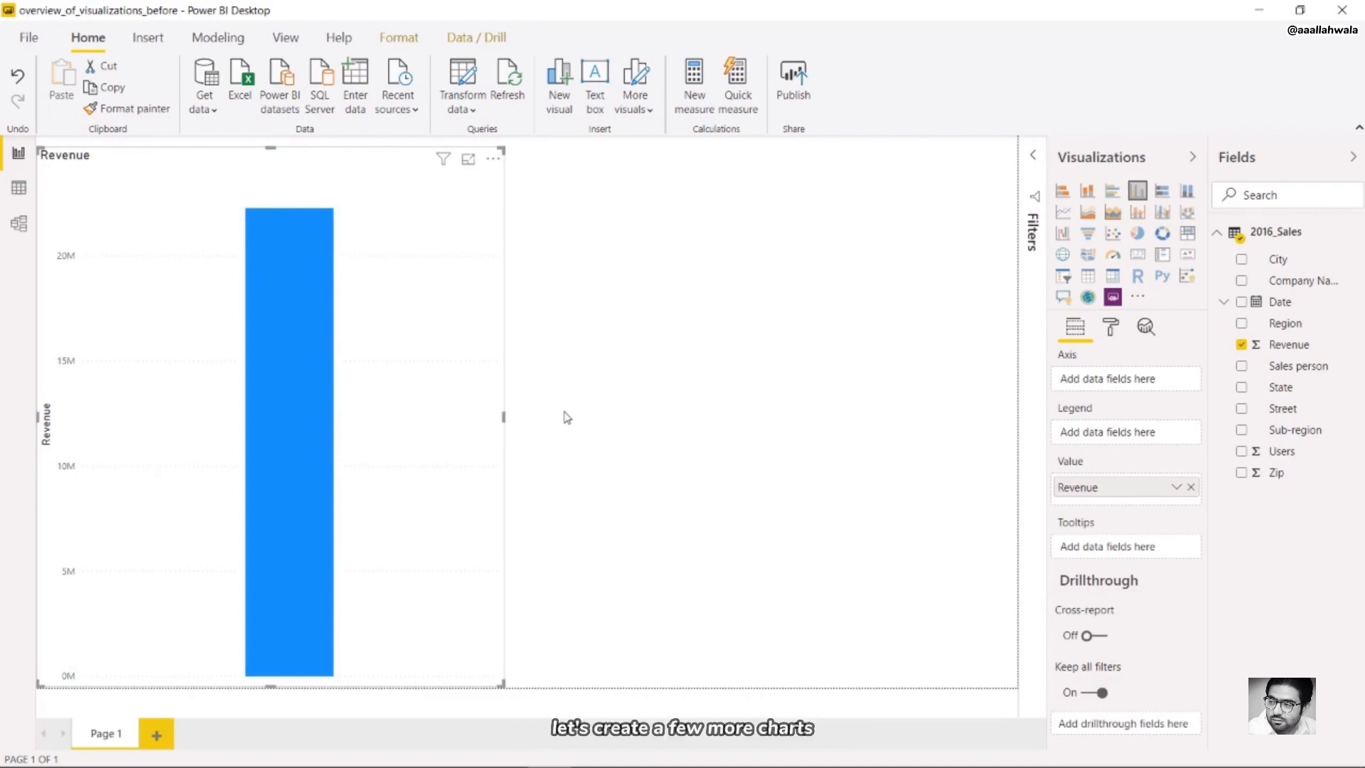
Try a separate Company Name table and a State map beside the revenue chart, deleting each one
click(708, 398)
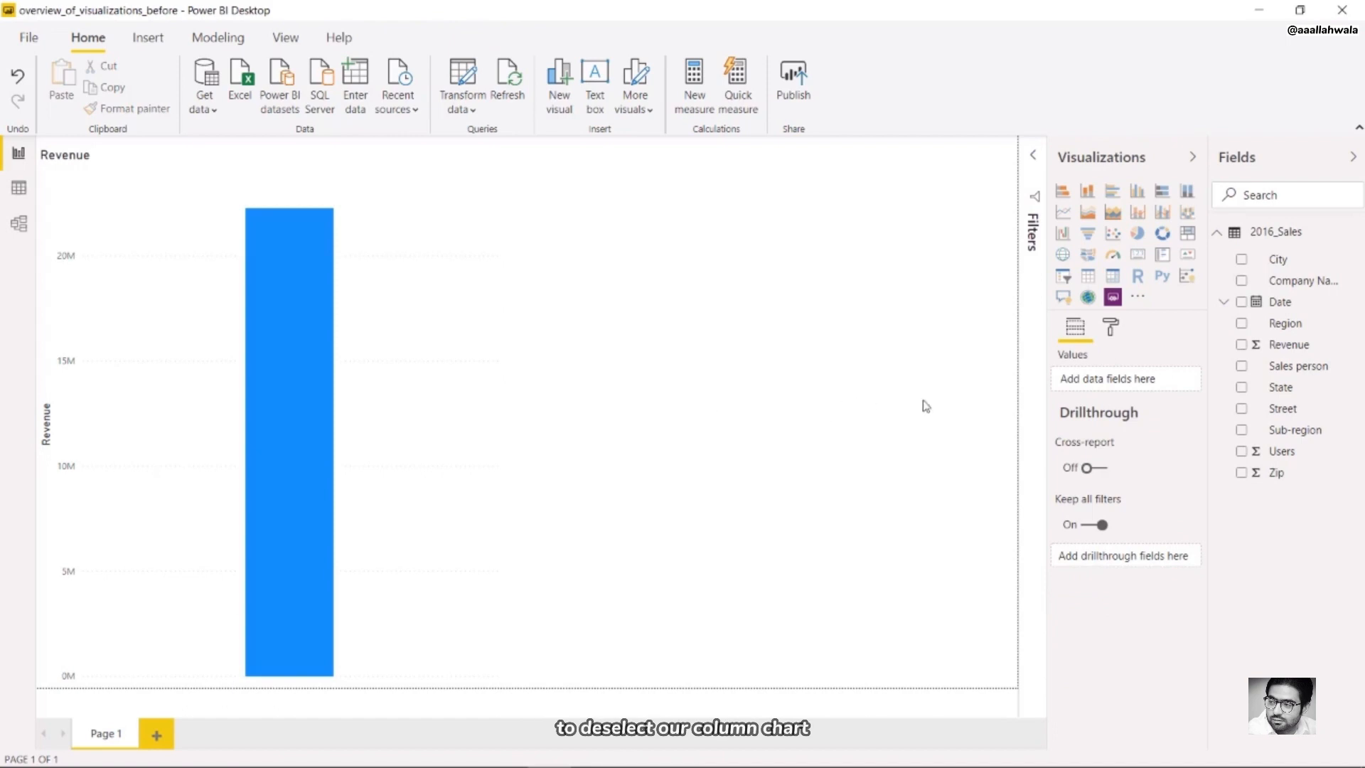
click(1242, 281)
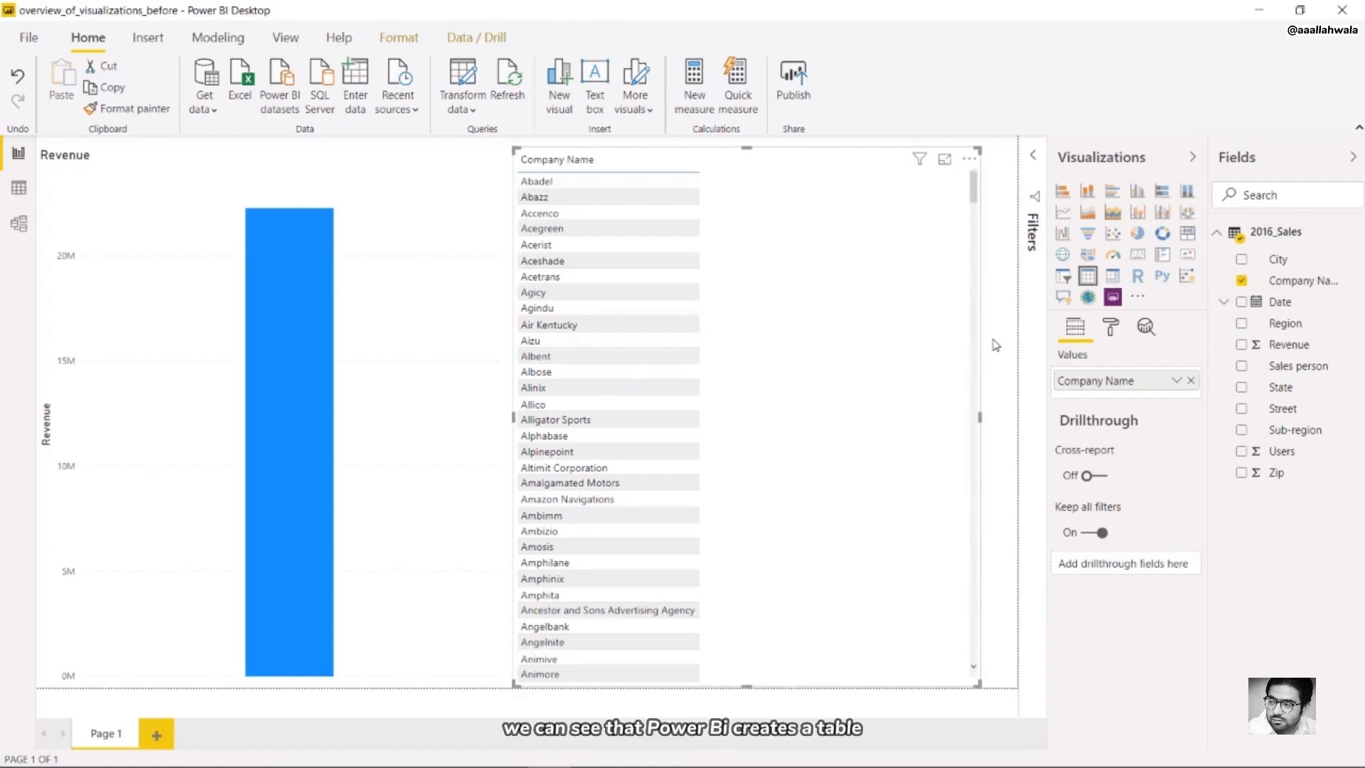
key(Delete)
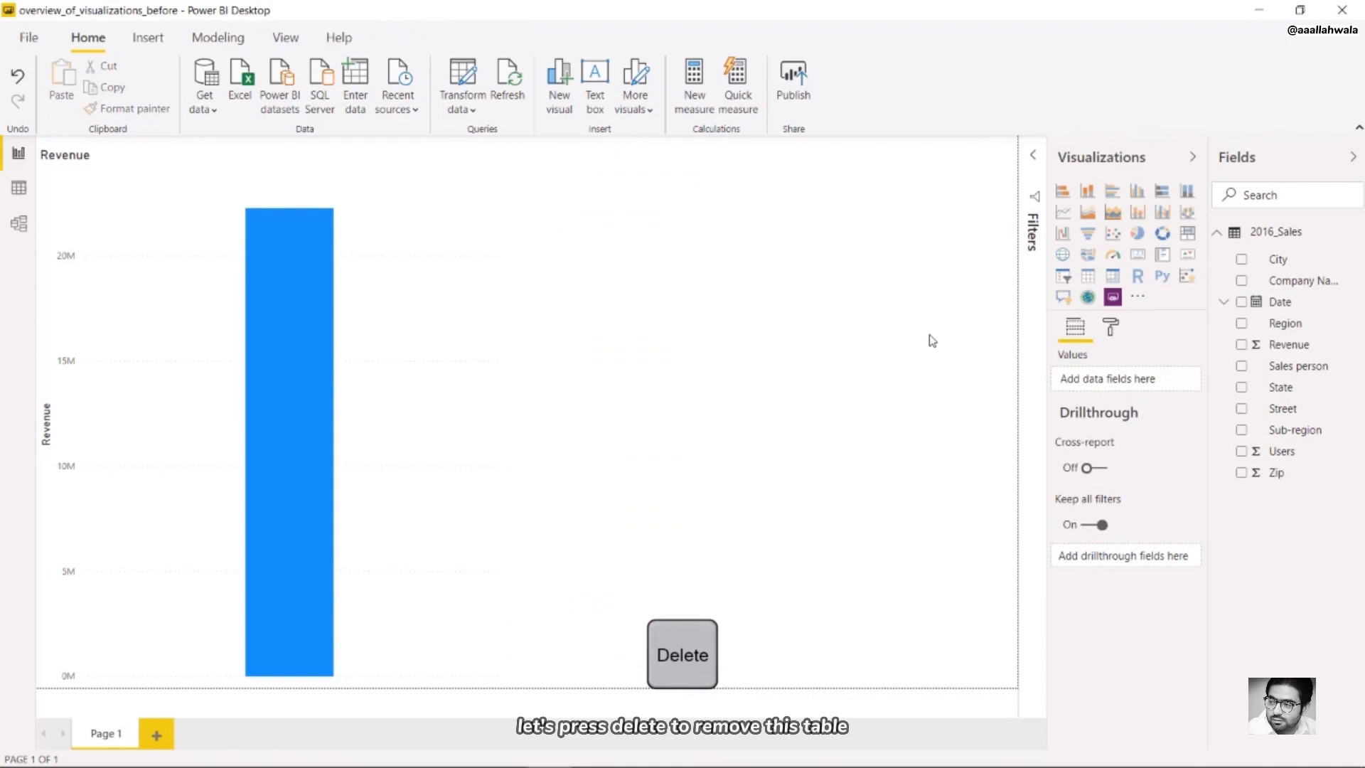
click(1241, 386)
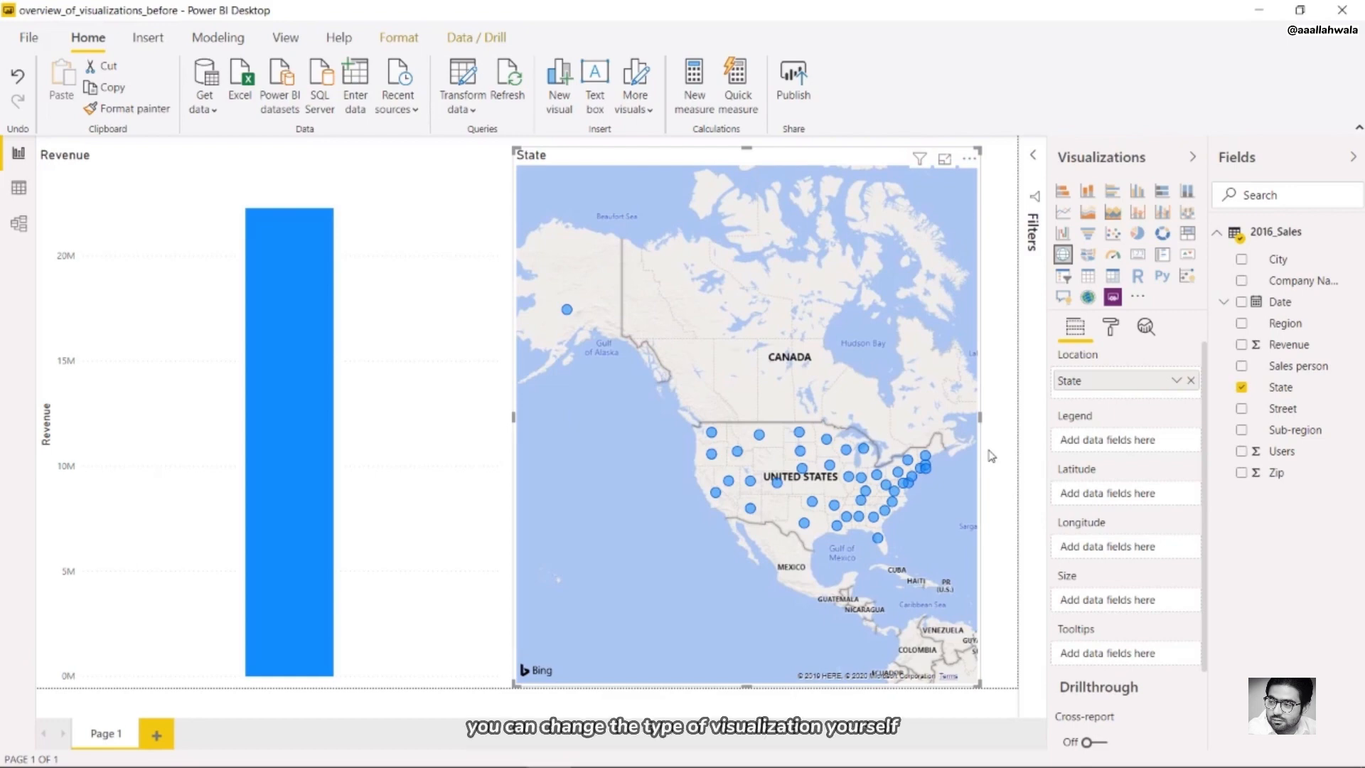
key(Delete)
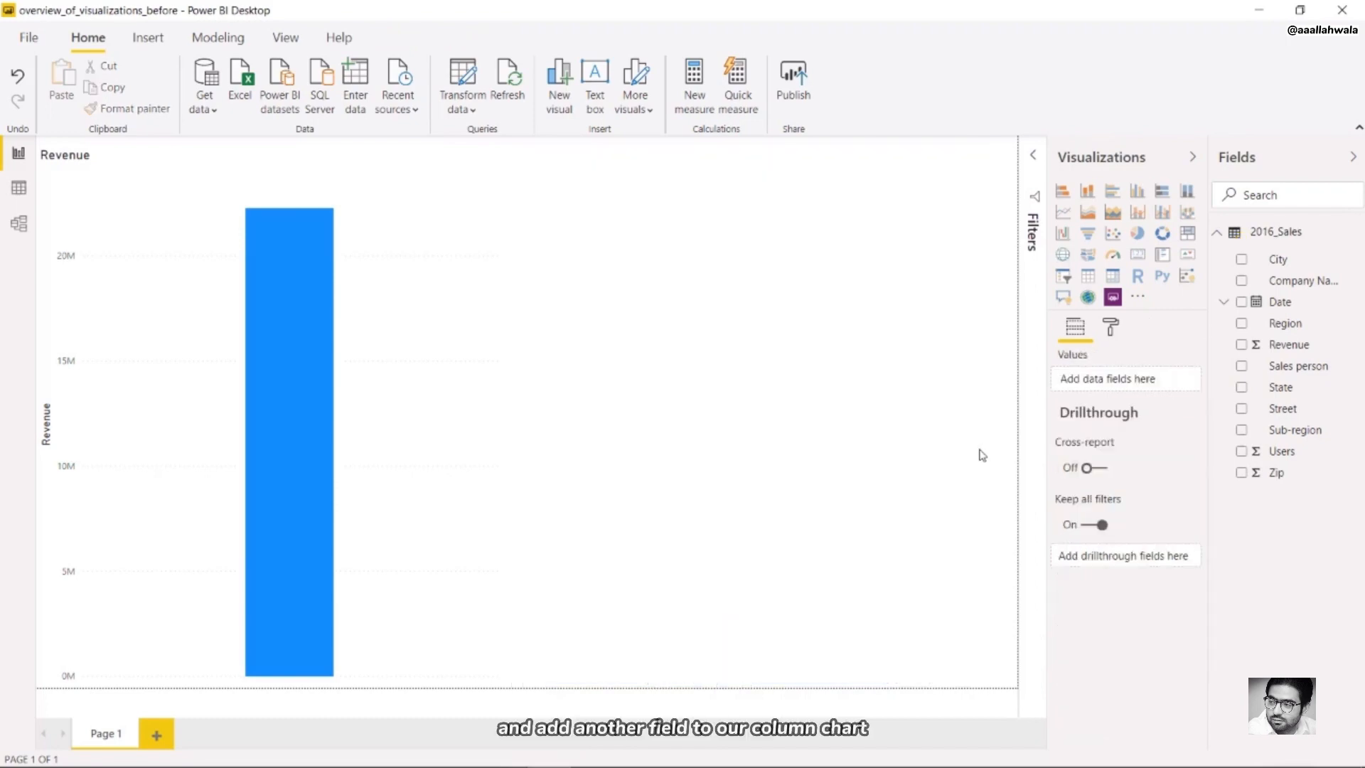
Add Sales person as the axis of the Revenue column chart and change it to a clustered bar chart
click(434, 428)
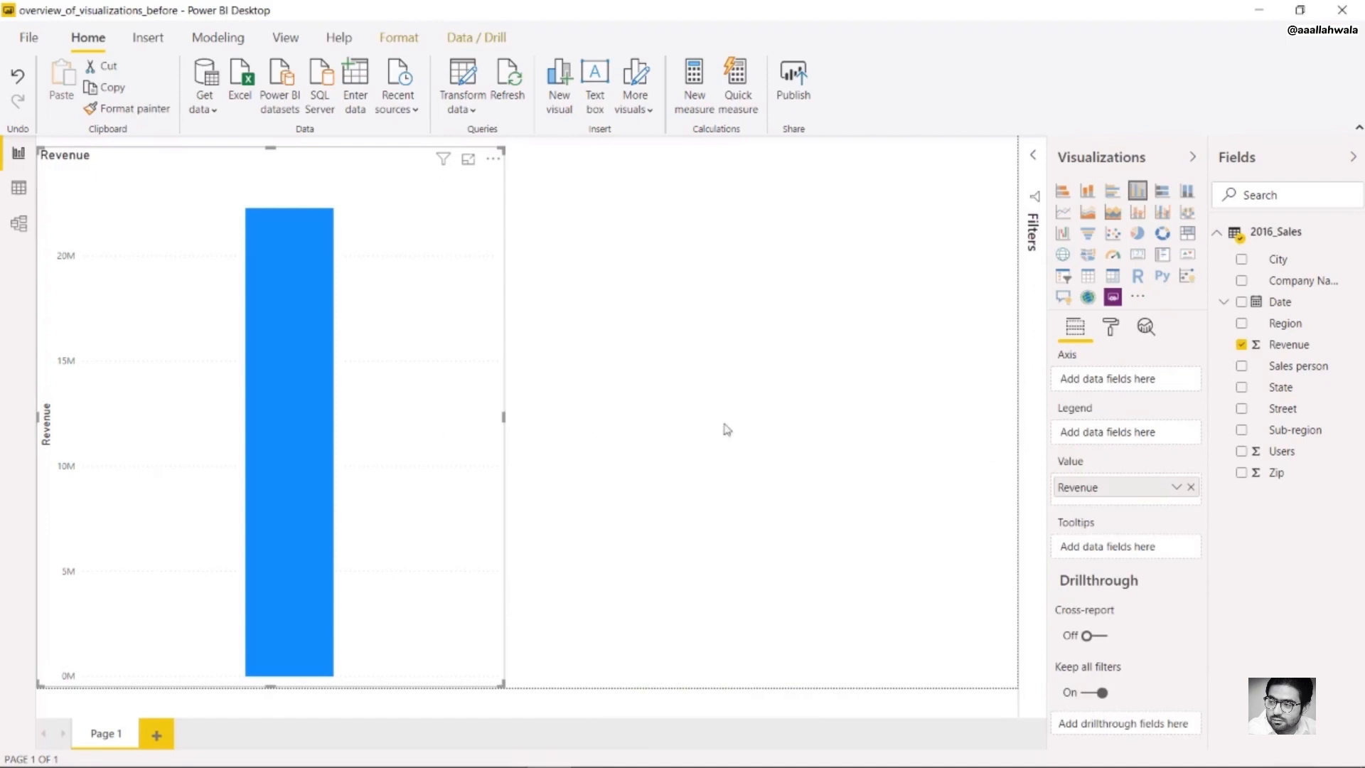
click(1242, 367)
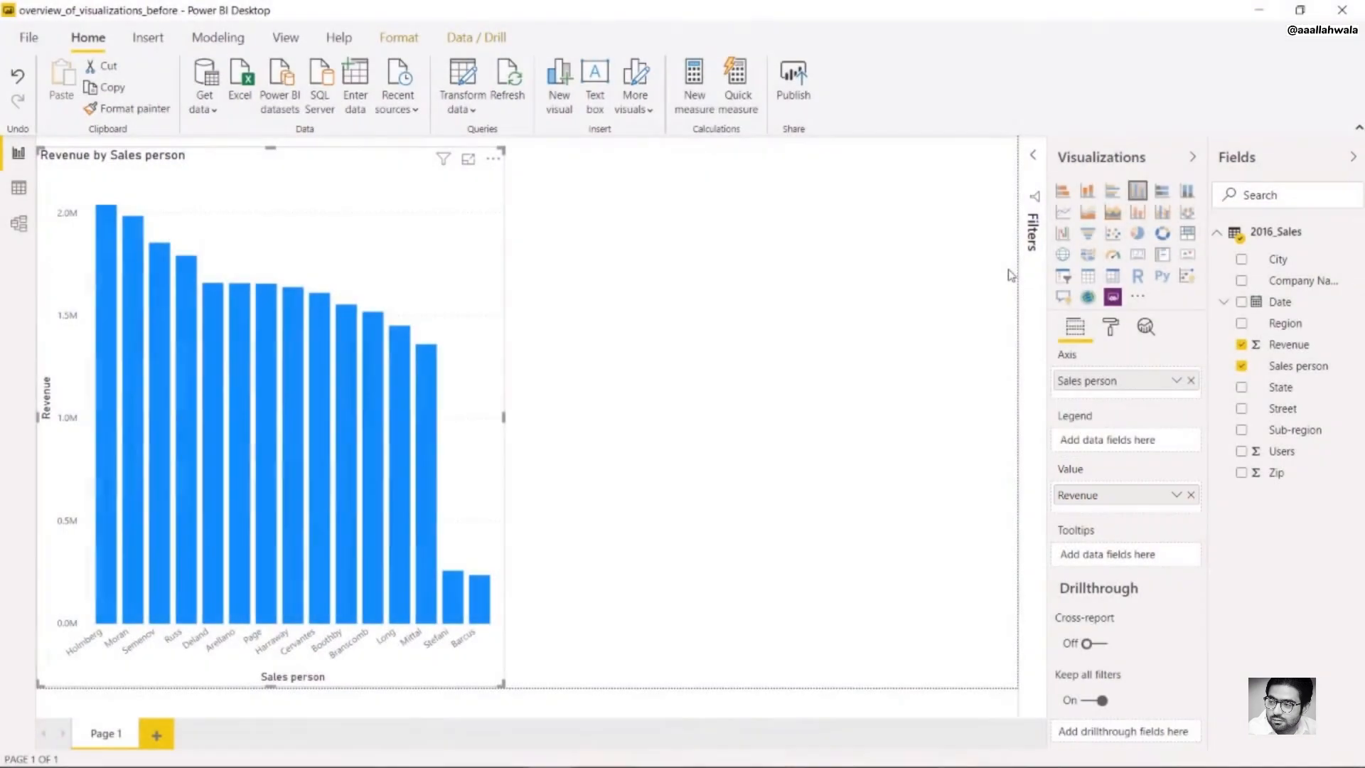
click(1112, 190)
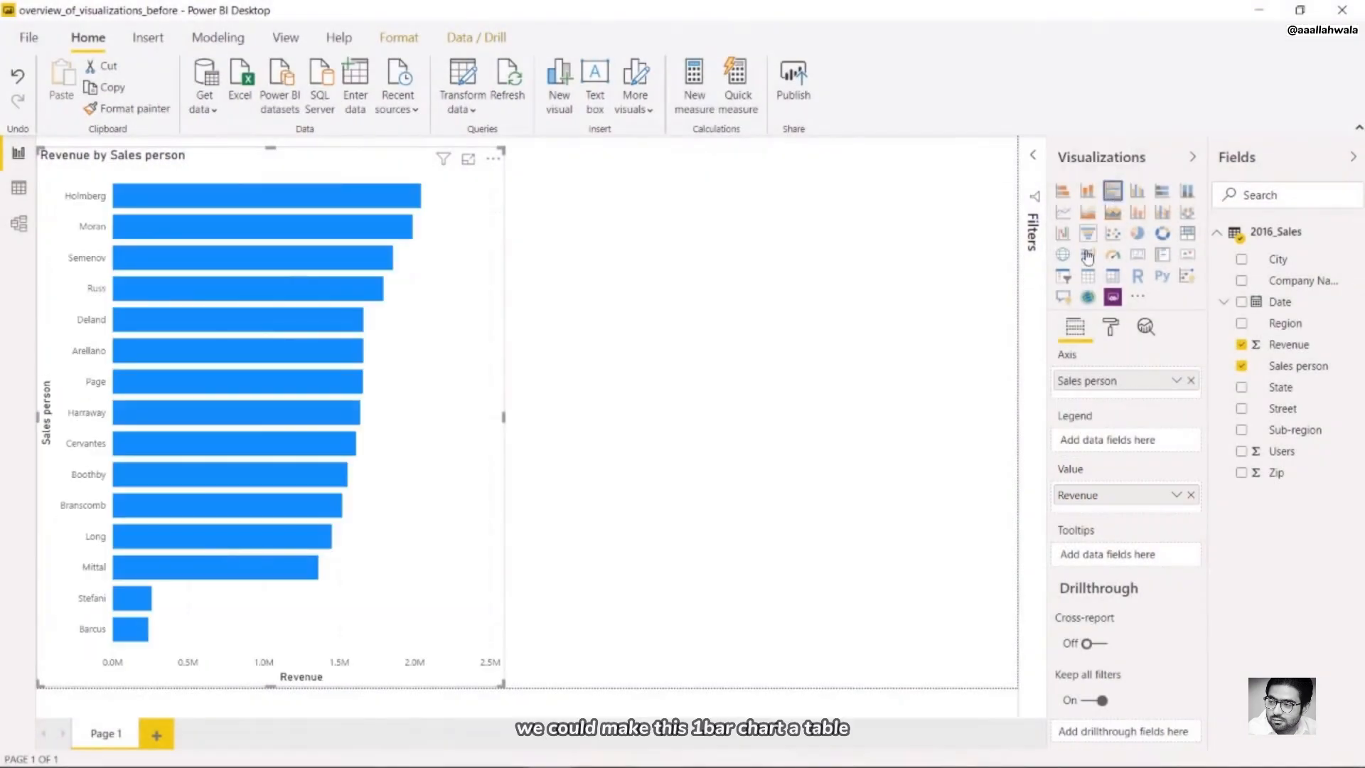
Try the Revenue by Sales person visual as a table and a line chart, and return it to a clustered bar chart
click(1090, 278)
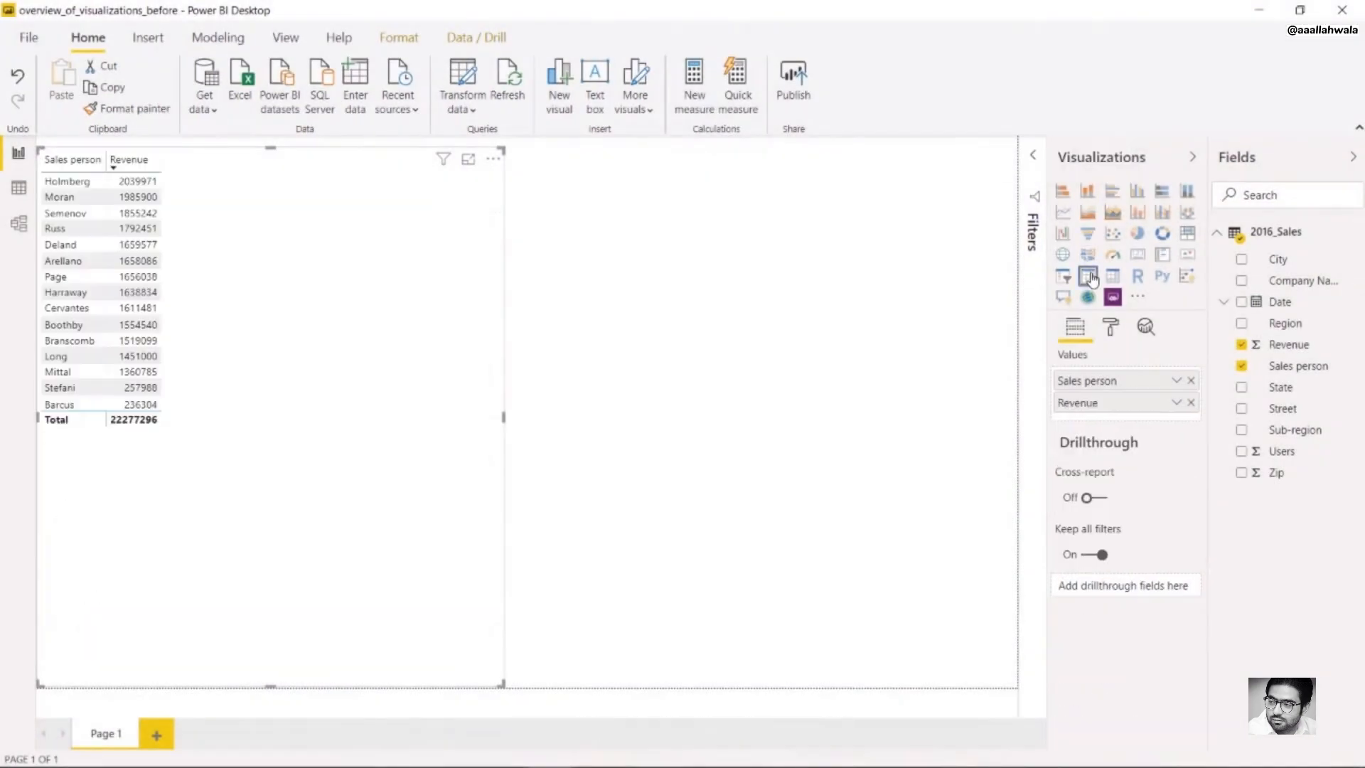
click(1064, 214)
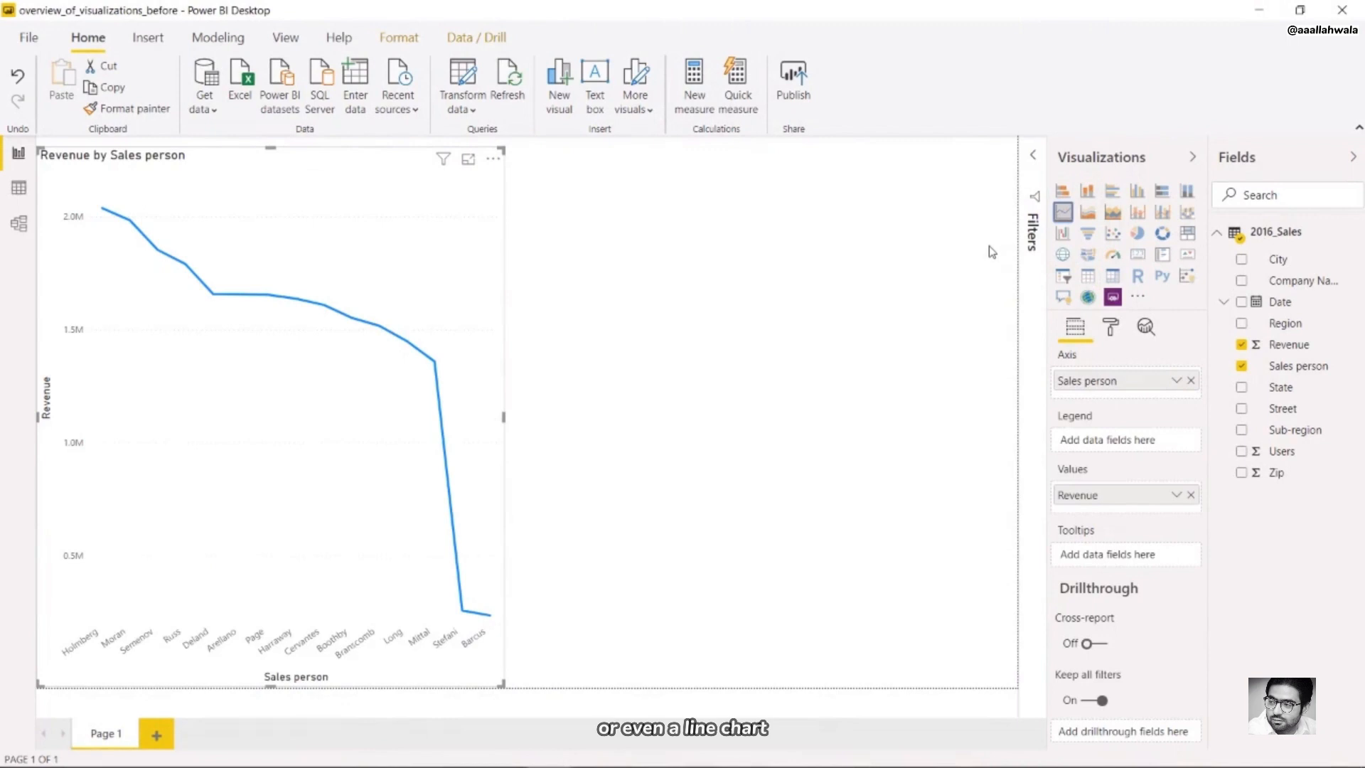
click(1113, 190)
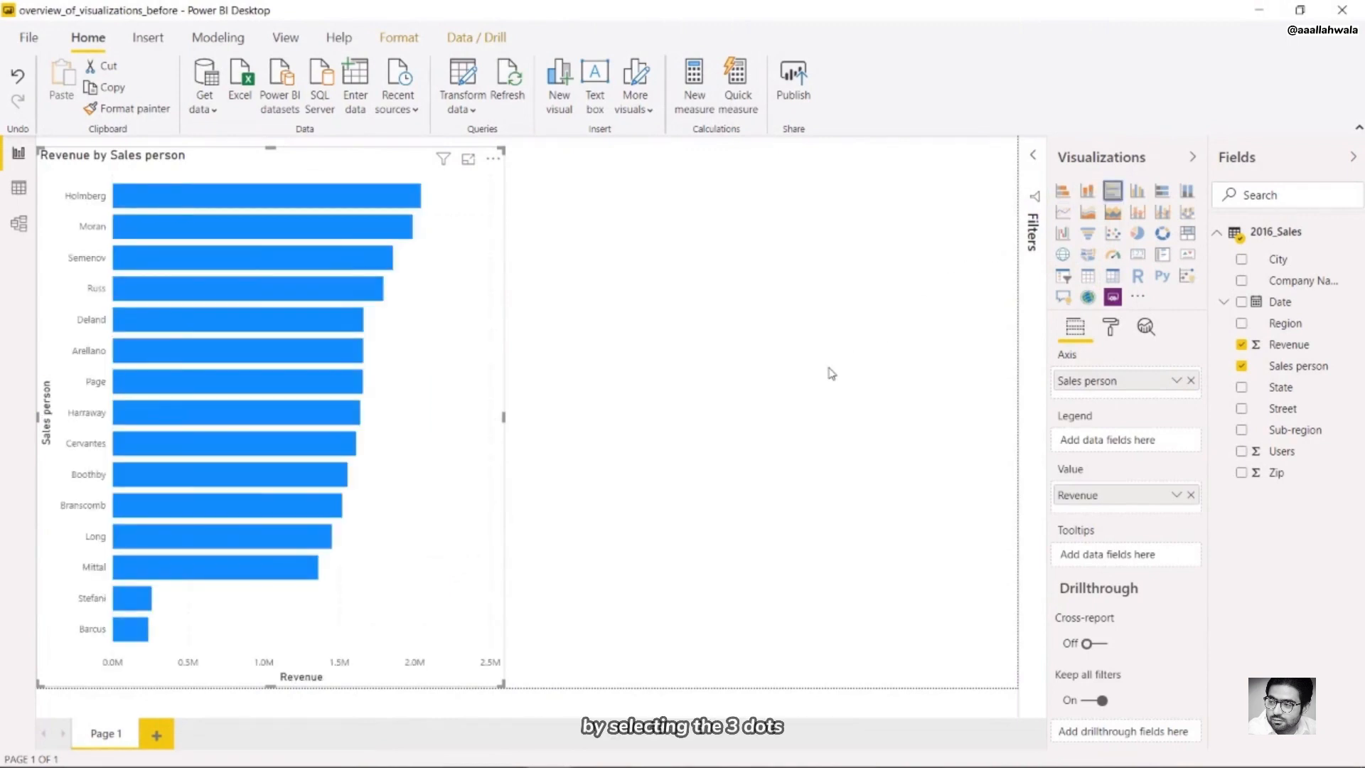
Sort the Revenue by Sales person bar chart by Sales person
click(496, 159)
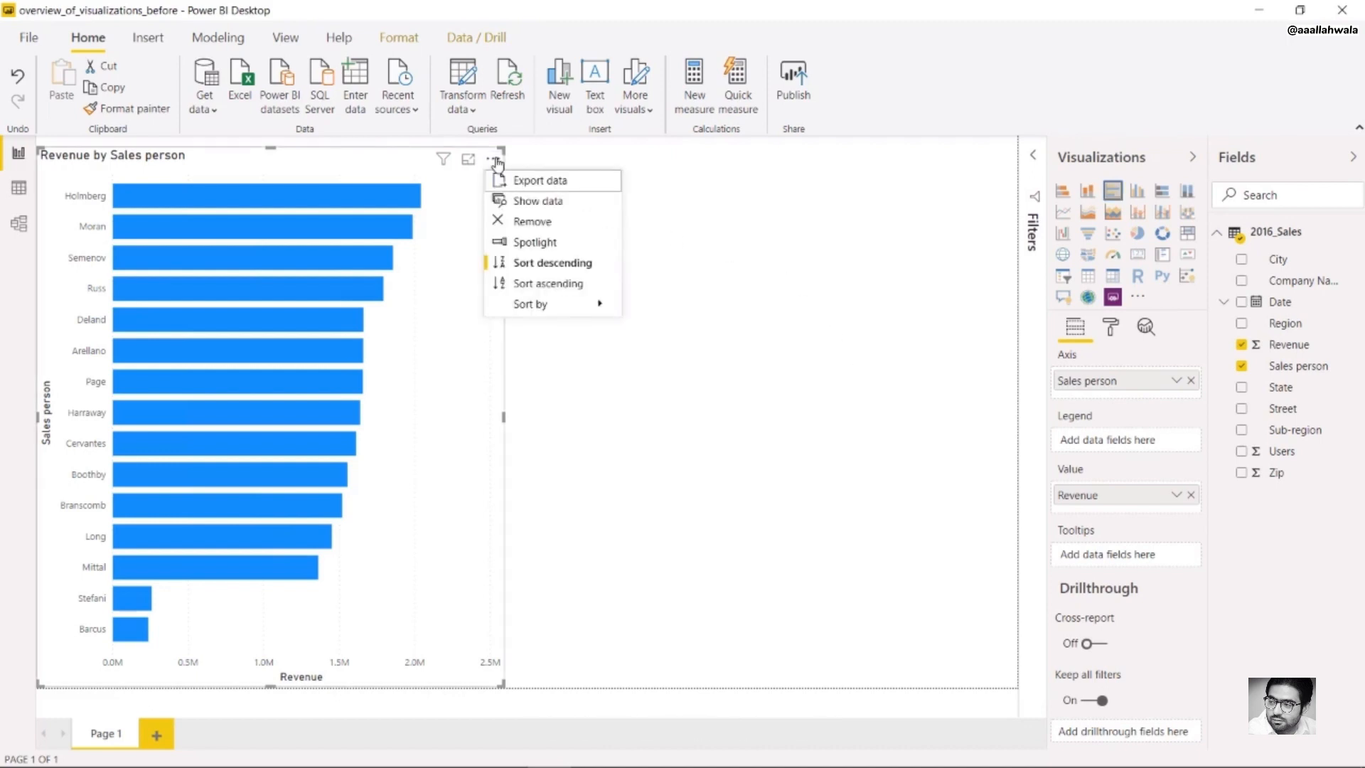
mouse_move(588, 309)
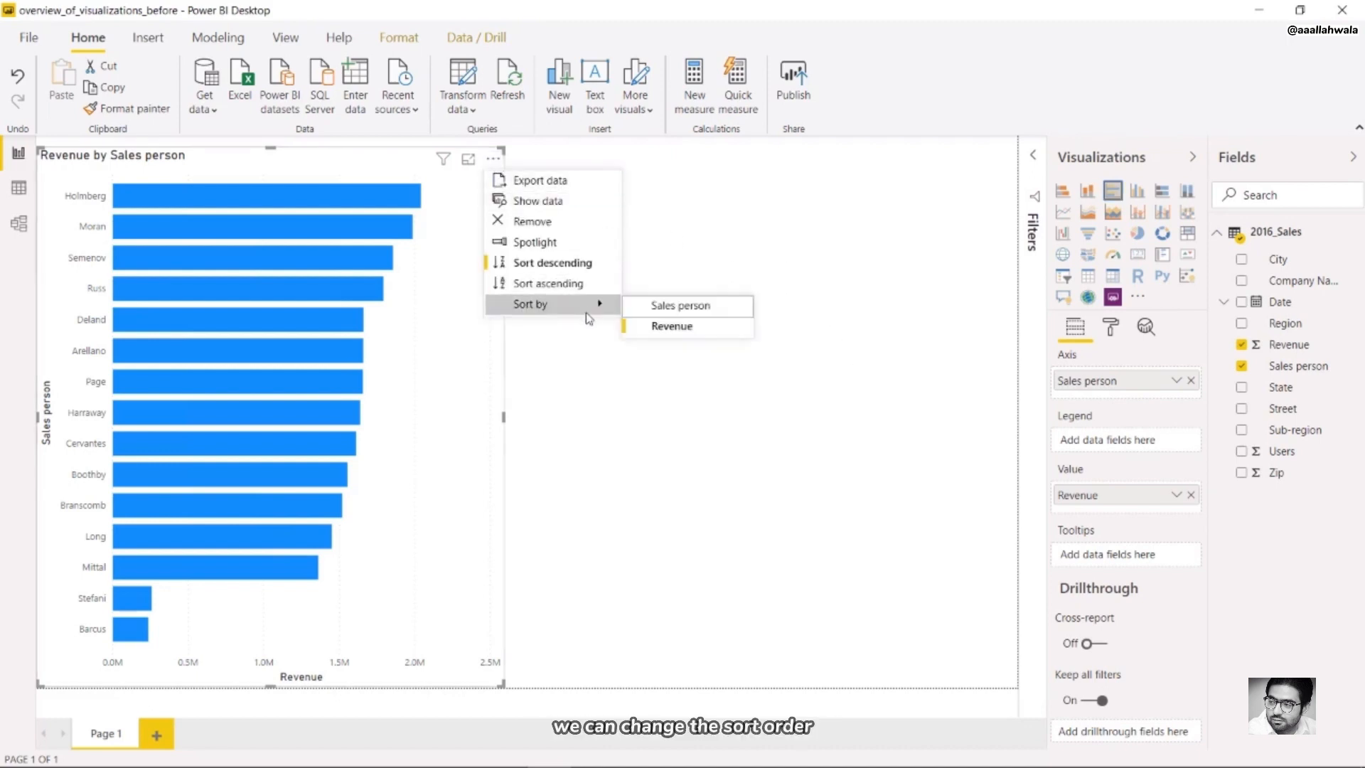
click(656, 304)
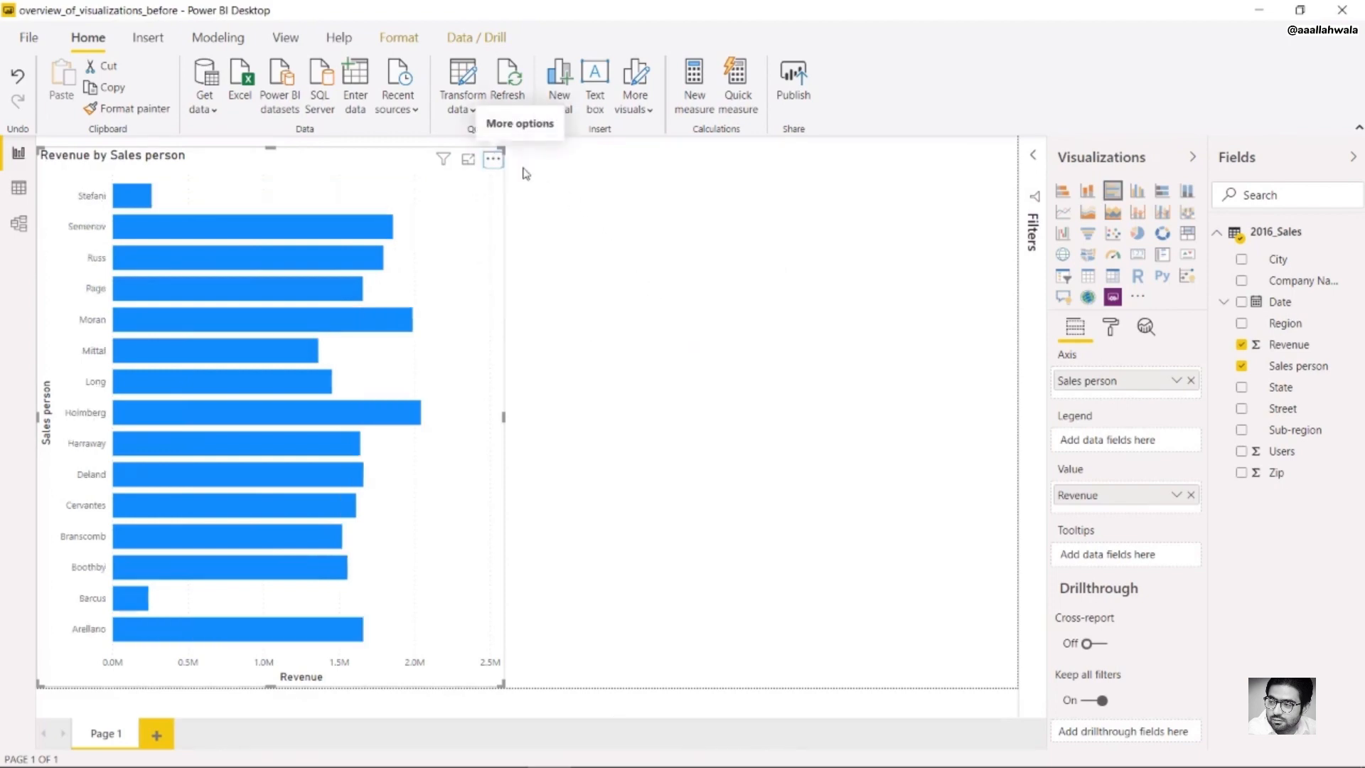
Show the data behind the Revenue by Sales person bar chart and return to the report
click(492, 161)
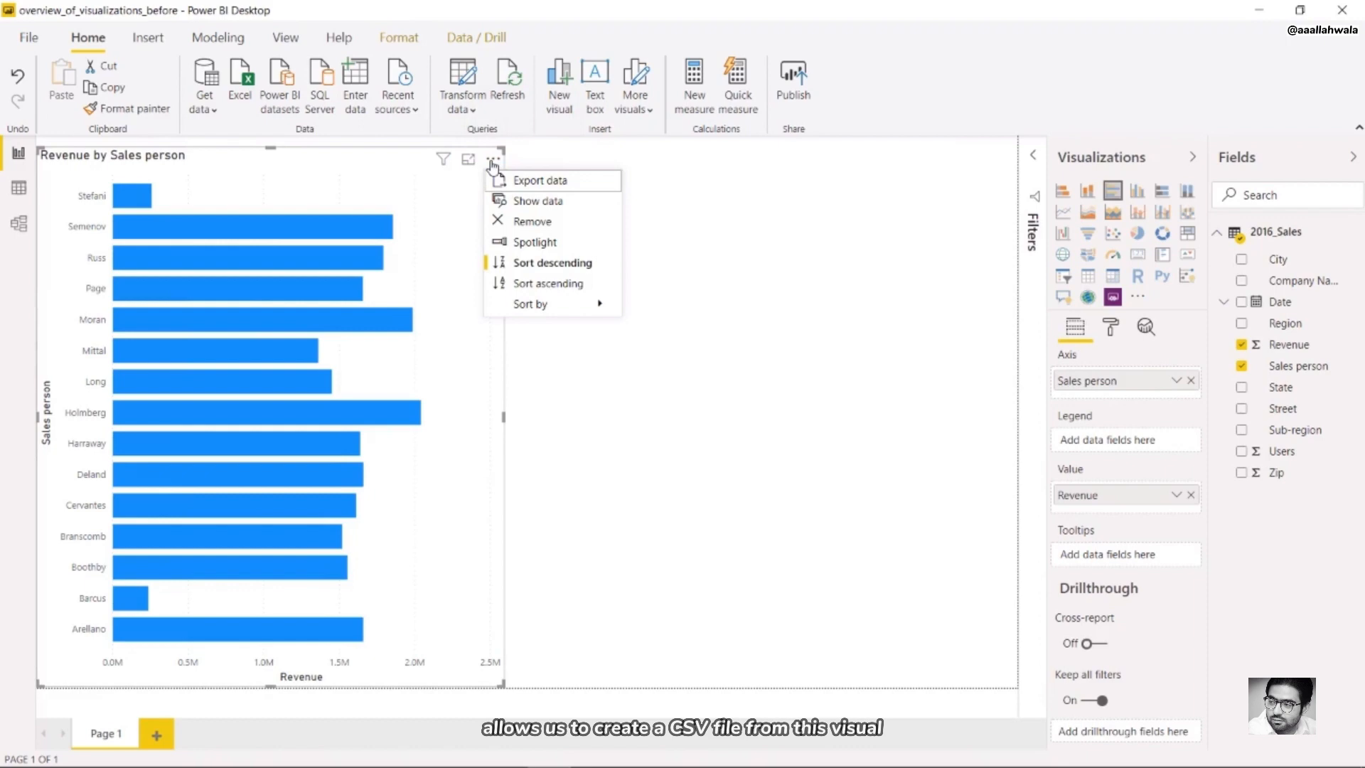
click(538, 202)
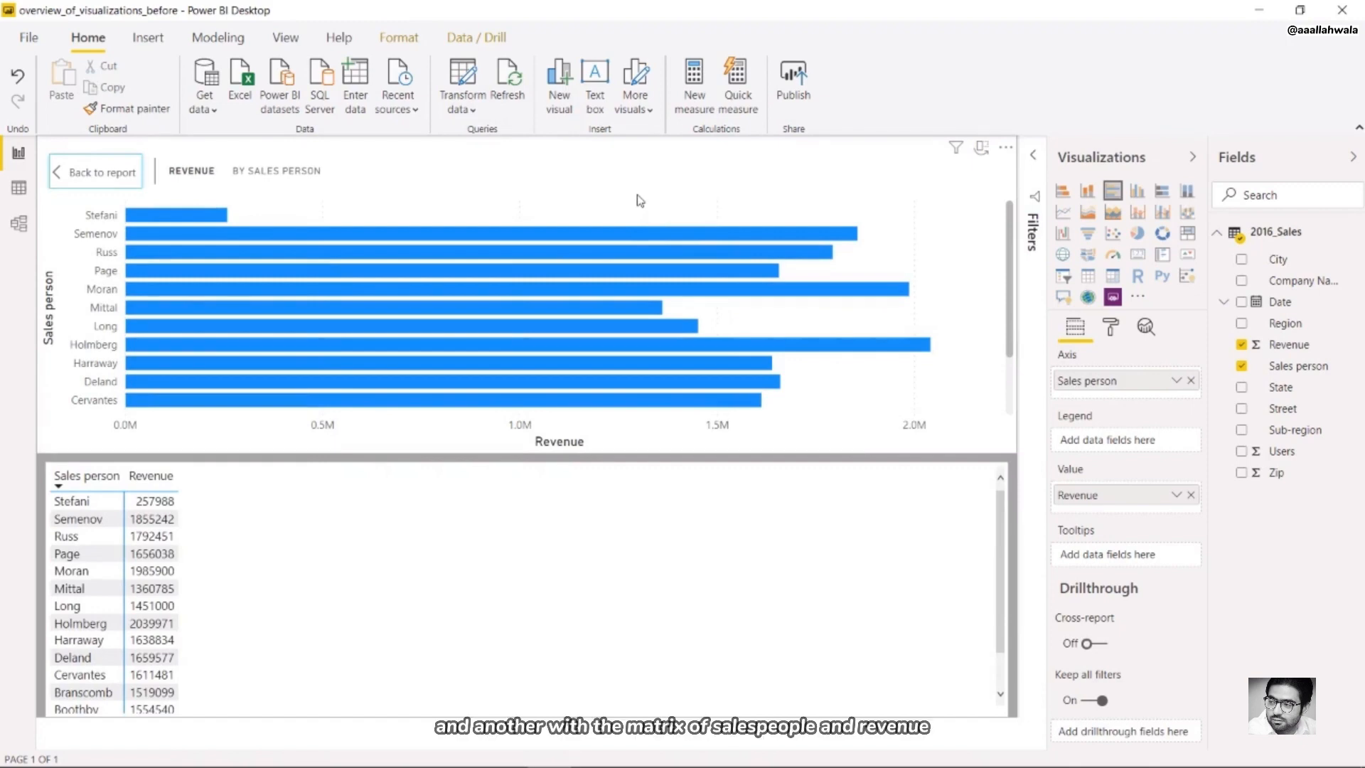
click(114, 182)
Spotlight the Revenue by Sales person bar chart and clear the spotlight and selection
click(492, 158)
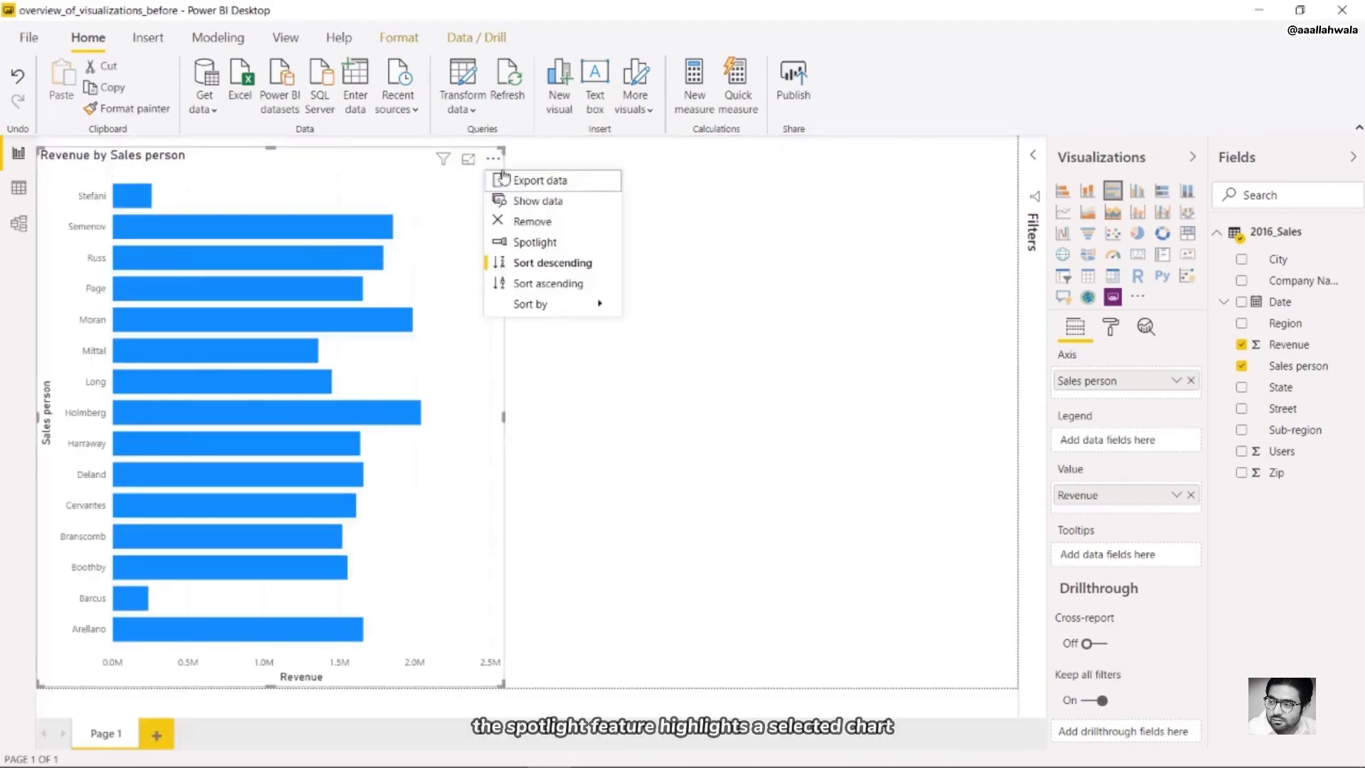
click(544, 241)
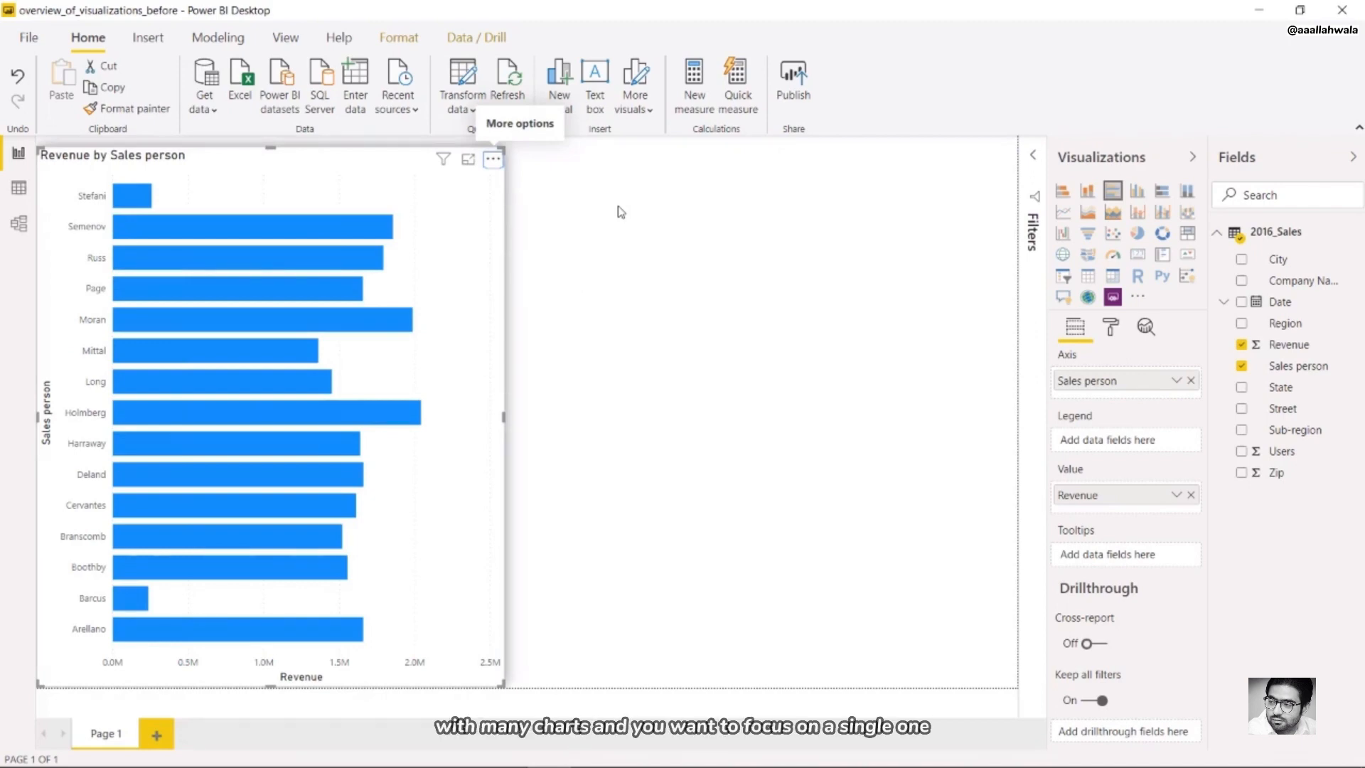
click(522, 165)
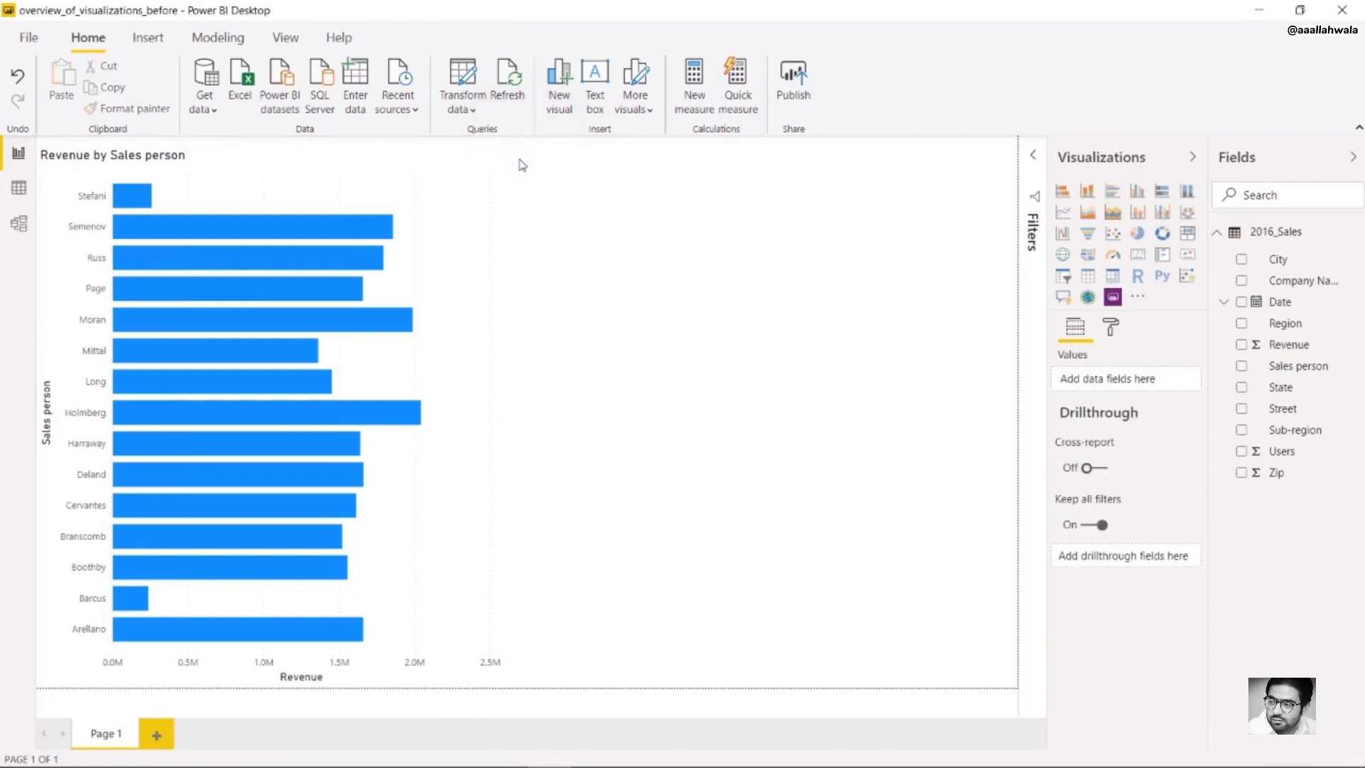